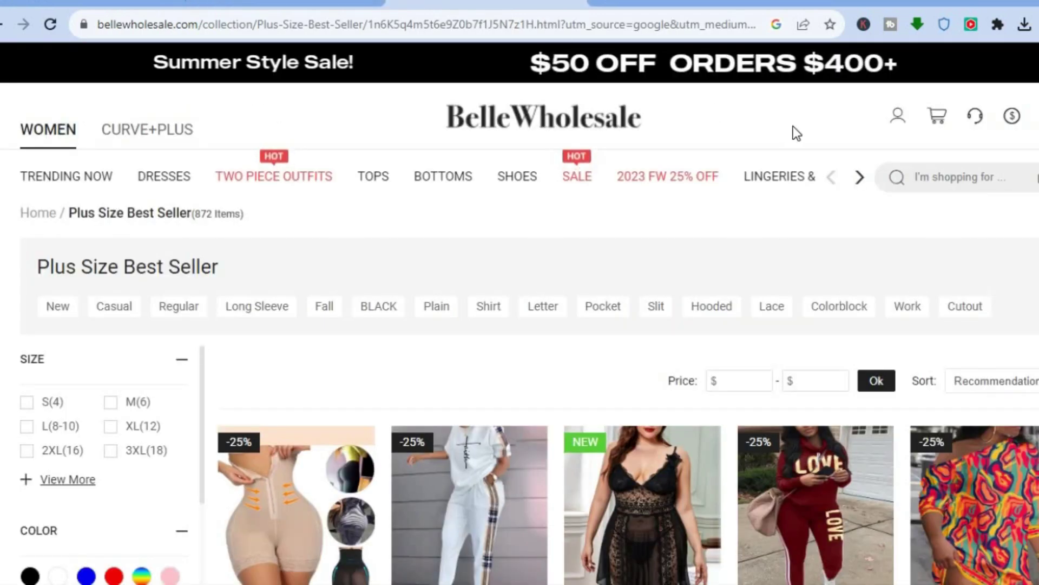
Step: Switch from the BelleWholesale best-seller page to the Shopify admin Home
{"action": "mouse_move", "coordinate": [898, 124]}
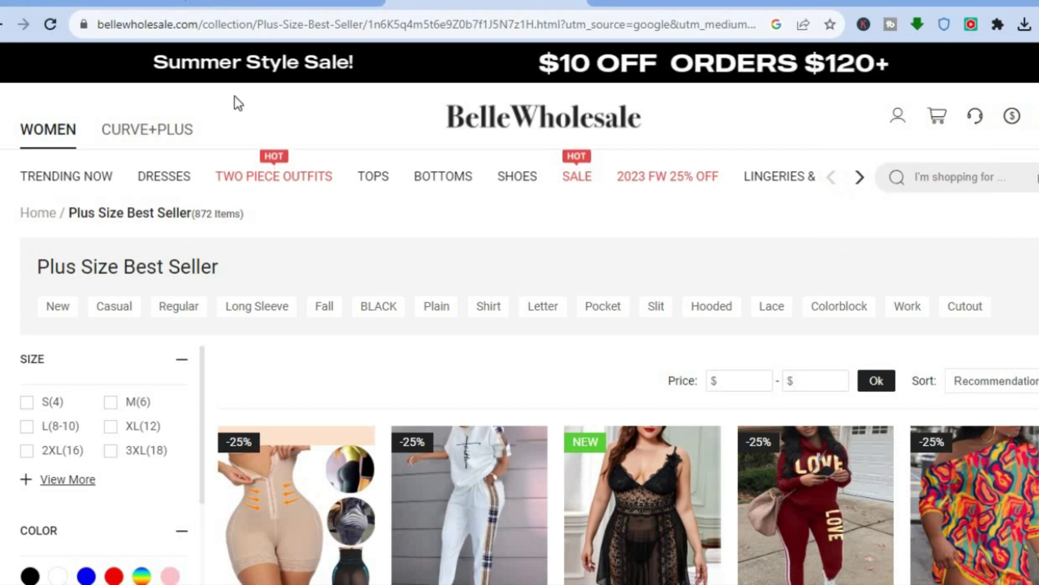
{"action": "left_click", "coordinate": [109, 2]}
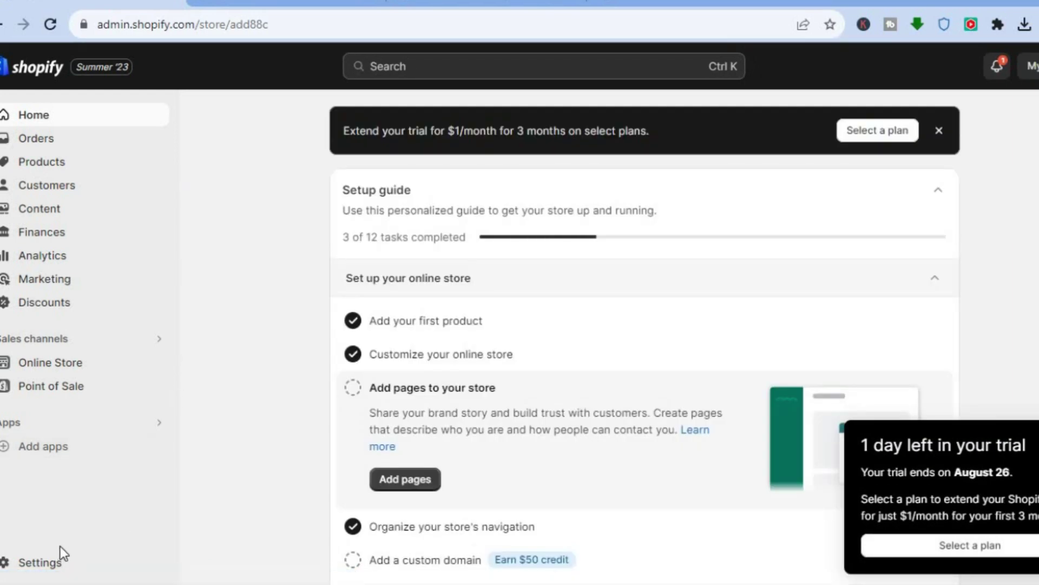
Step: Open the Store details settings page and check that the currency is US dollars (USD)
{"action": "left_click", "coordinate": [30, 566]}
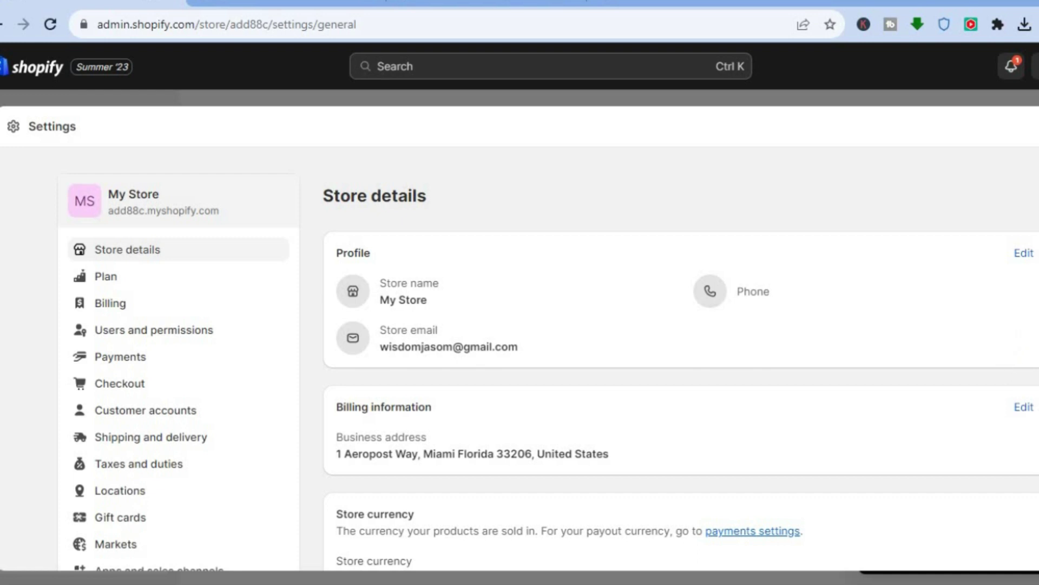
{"action": "scroll", "coordinate": [549, 364], "scroll_direction": "down", "scroll_amount": 1}
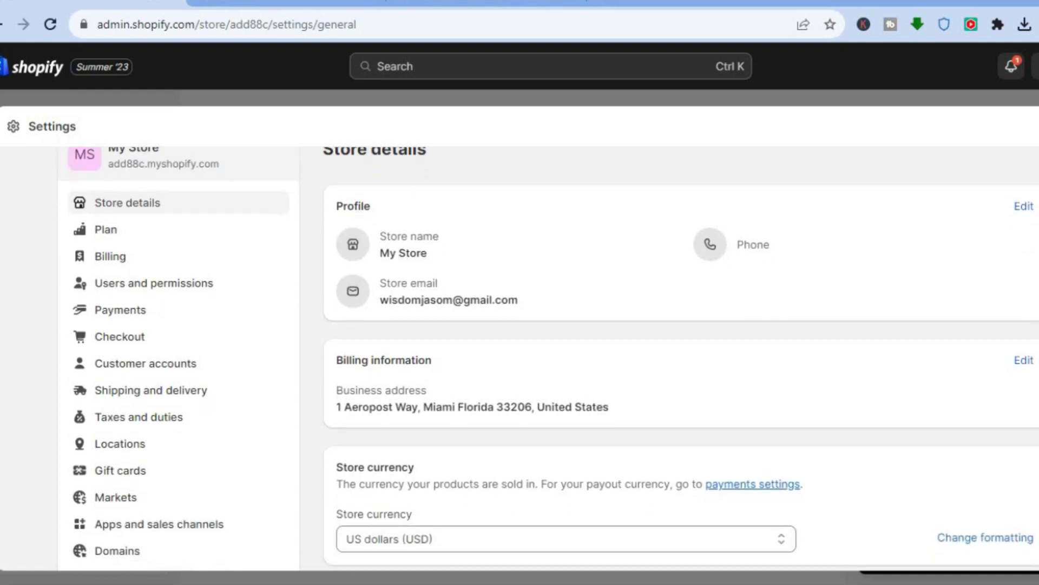
Step: Enable Show login link with classic customer accounts, save, and return to the admin Home
{"action": "left_click", "coordinate": [152, 365]}
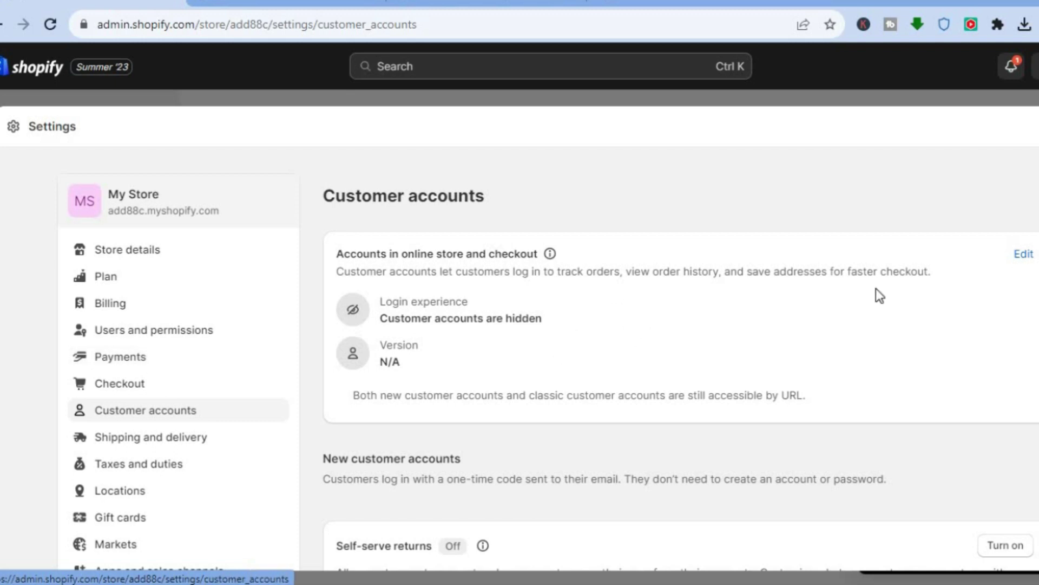
{"action": "left_click", "coordinate": [1023, 255]}
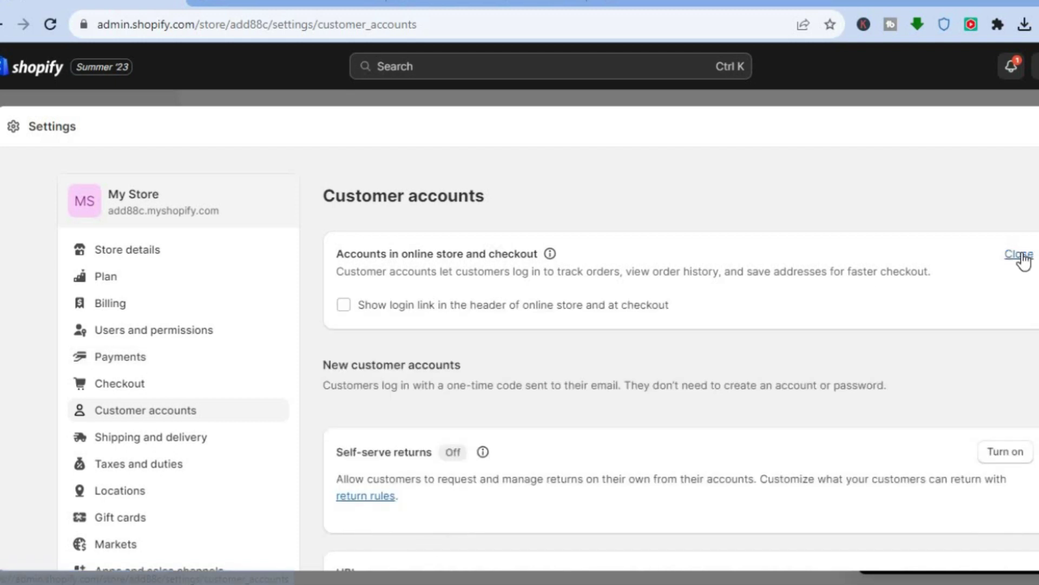
{"action": "left_click", "coordinate": [345, 305]}
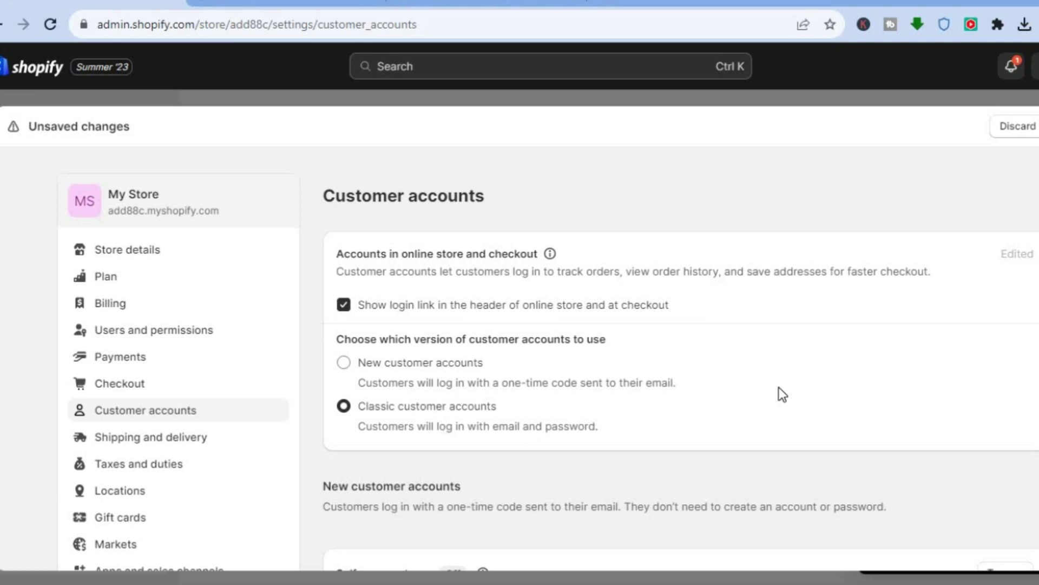
{"action": "scroll", "coordinate": [681, 346], "scroll_direction": "down", "scroll_amount": 3}
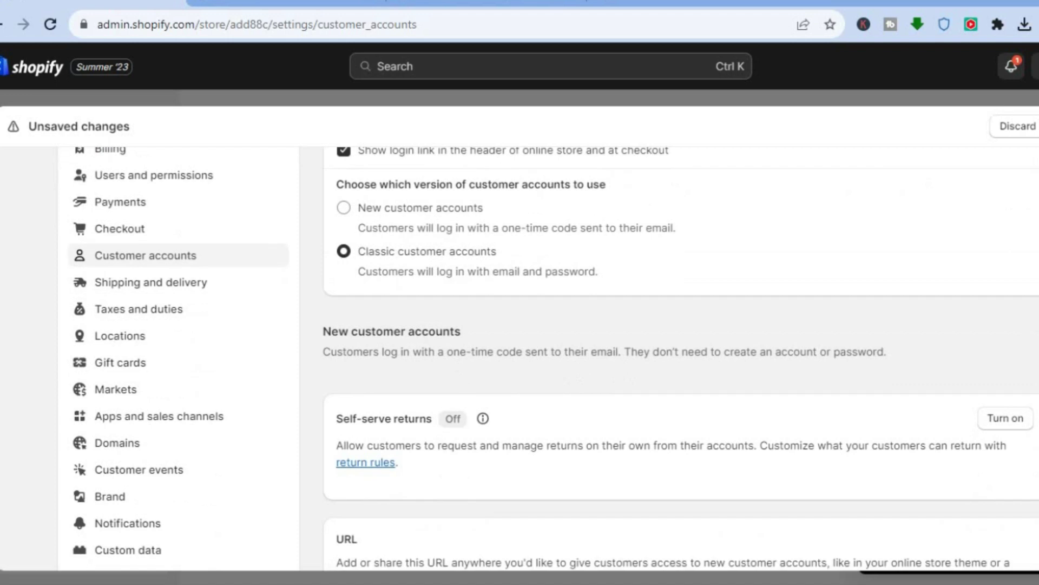
{"action": "scroll", "coordinate": [681, 347], "scroll_direction": "up", "scroll_amount": 3}
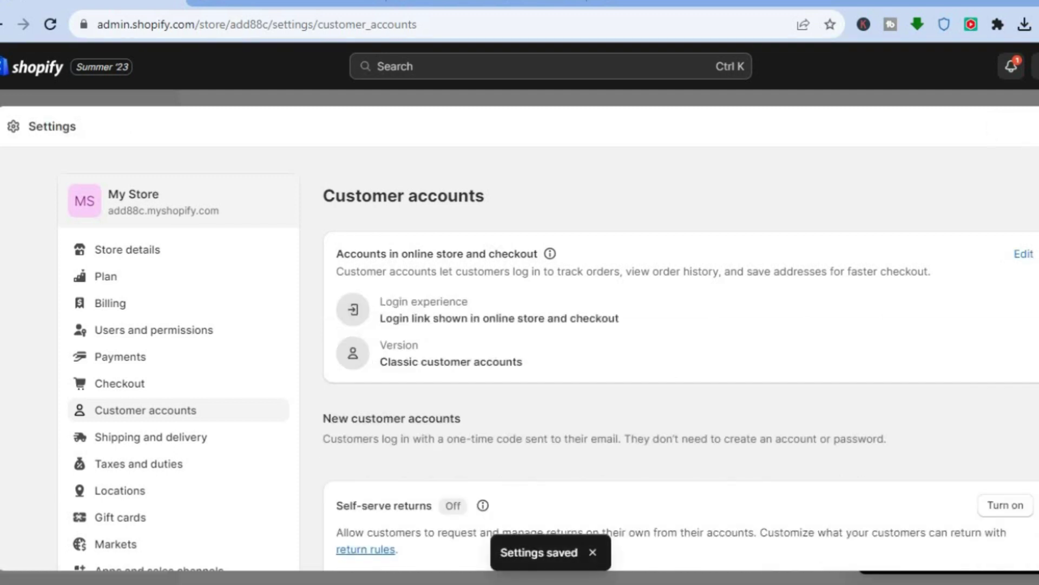
{"action": "key", "text": "Escape"}
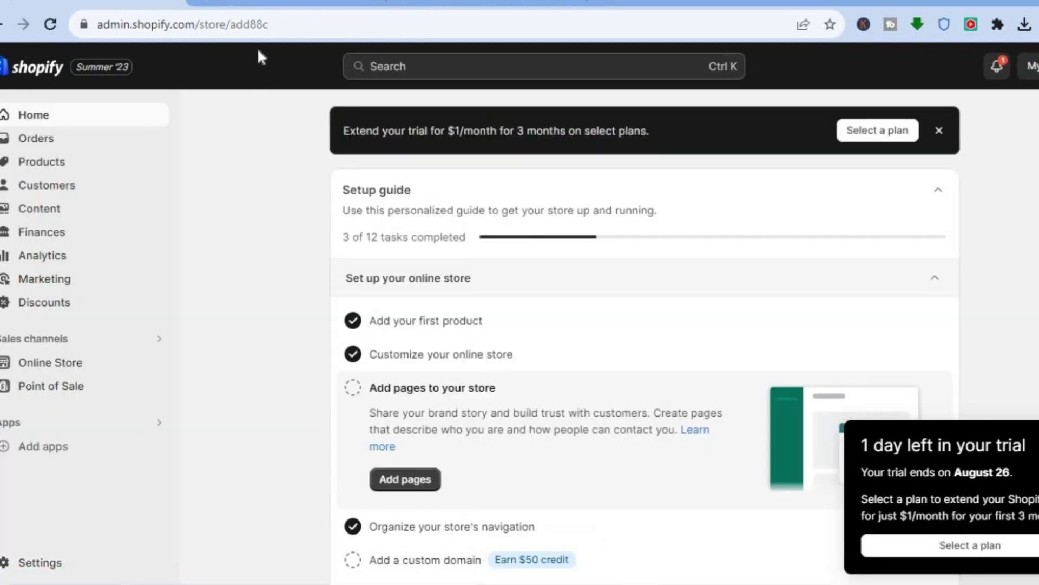
Step: Reload the storefront, open the customer login page, and test its Email and Password fields
{"action": "left_click", "coordinate": [261, 1]}
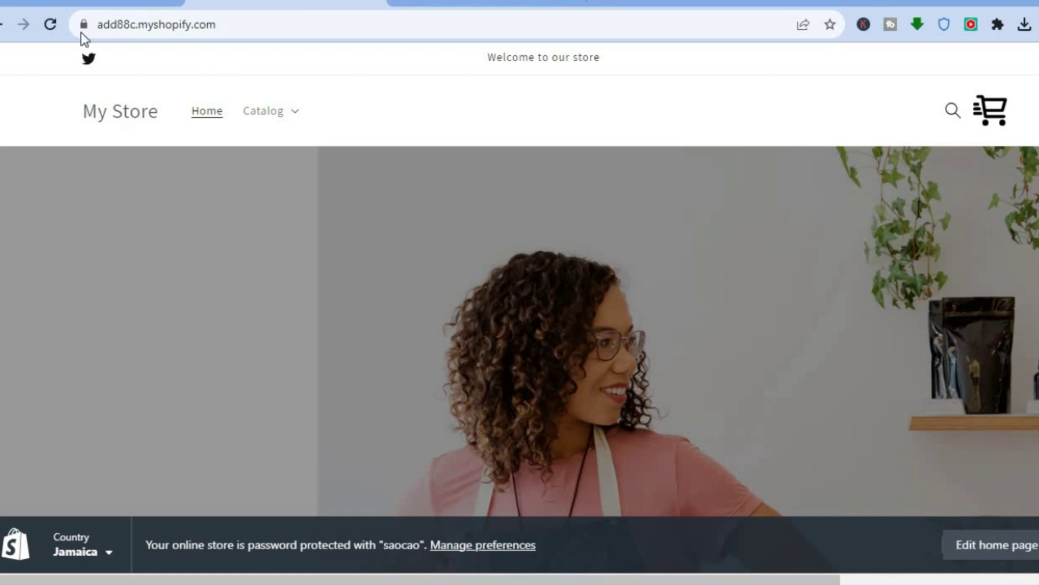
{"action": "left_click", "coordinate": [56, 25]}
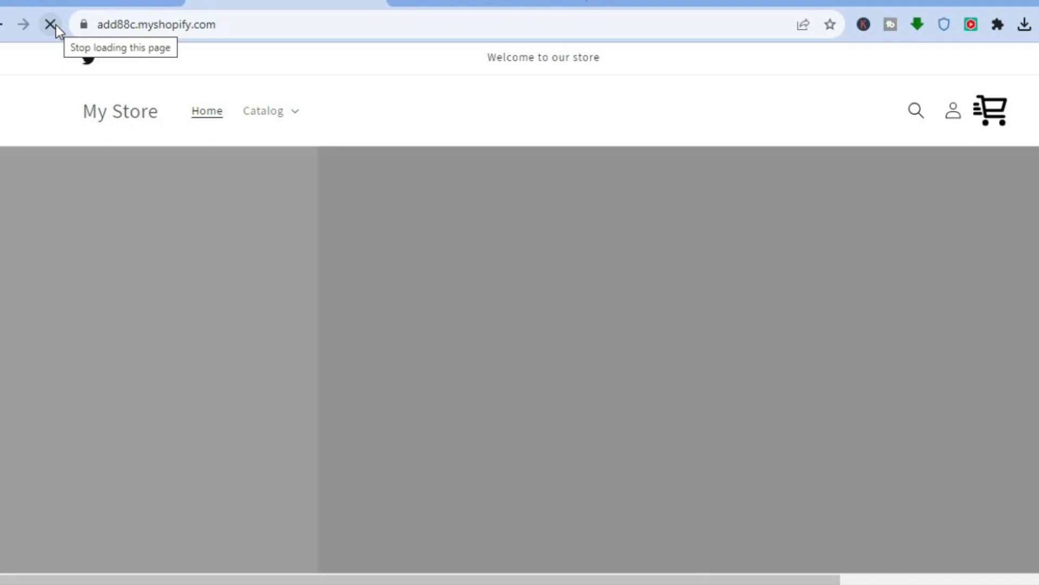
{"action": "left_click", "coordinate": [954, 116]}
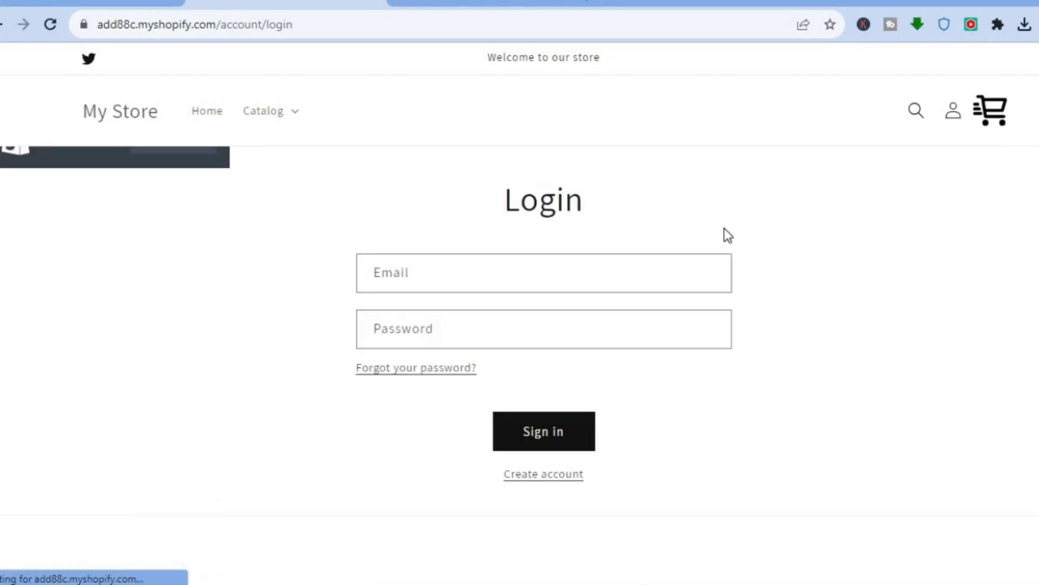
{"action": "left_click", "coordinate": [547, 273]}
{"action": "left_click", "coordinate": [556, 321]}
{"action": "left_click", "coordinate": [547, 259]}
{"action": "left_click", "coordinate": [534, 312]}
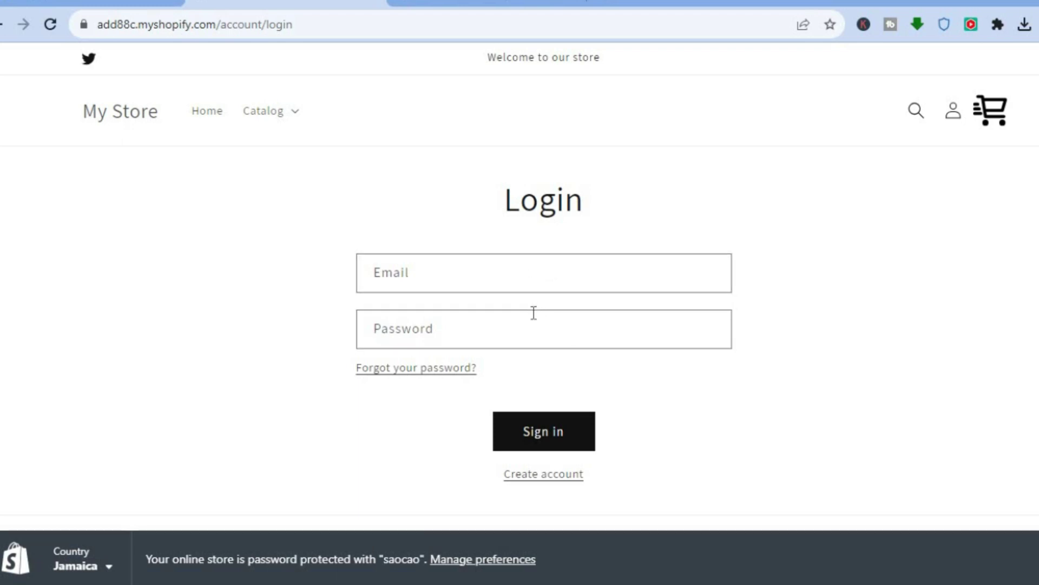
{"action": "left_click", "coordinate": [418, 230]}
{"action": "left_click", "coordinate": [396, 268]}
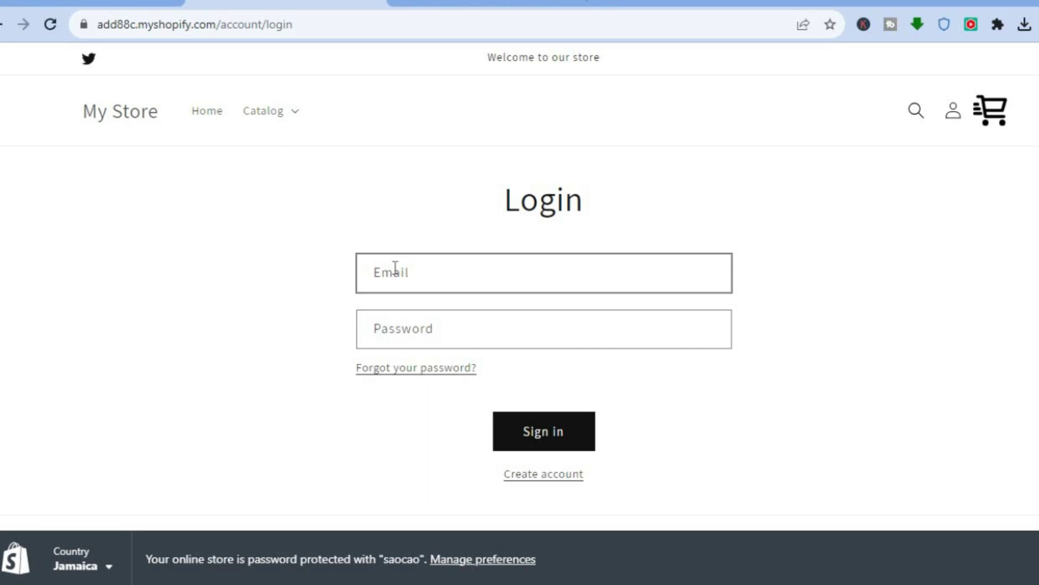
{"action": "left_click", "coordinate": [911, 204]}
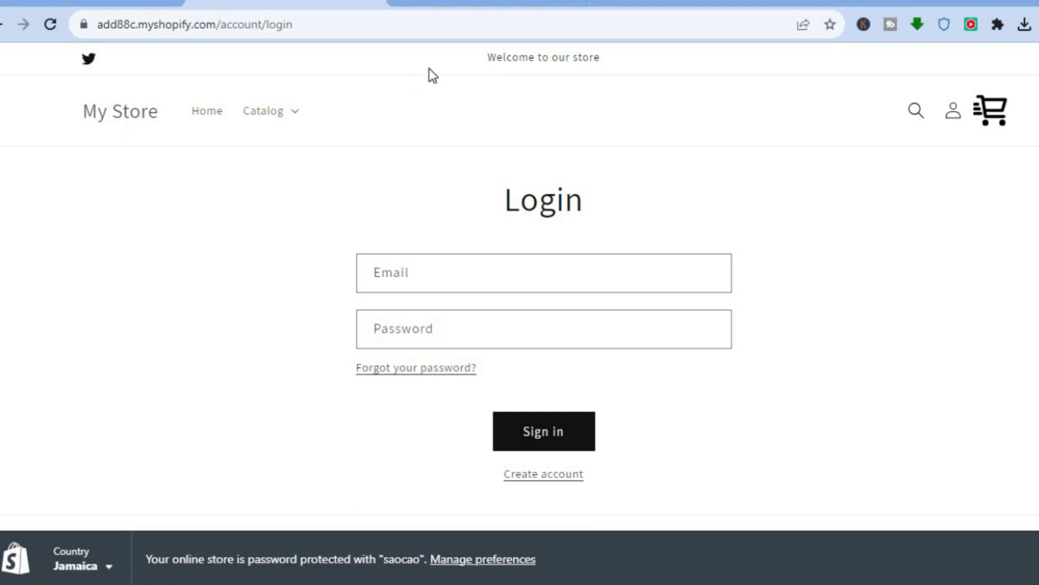
Step: Copy the login page's web address and return to the Shopify admin
{"action": "left_click", "coordinate": [309, 25]}
{"action": "right_click", "coordinate": [307, 24]}
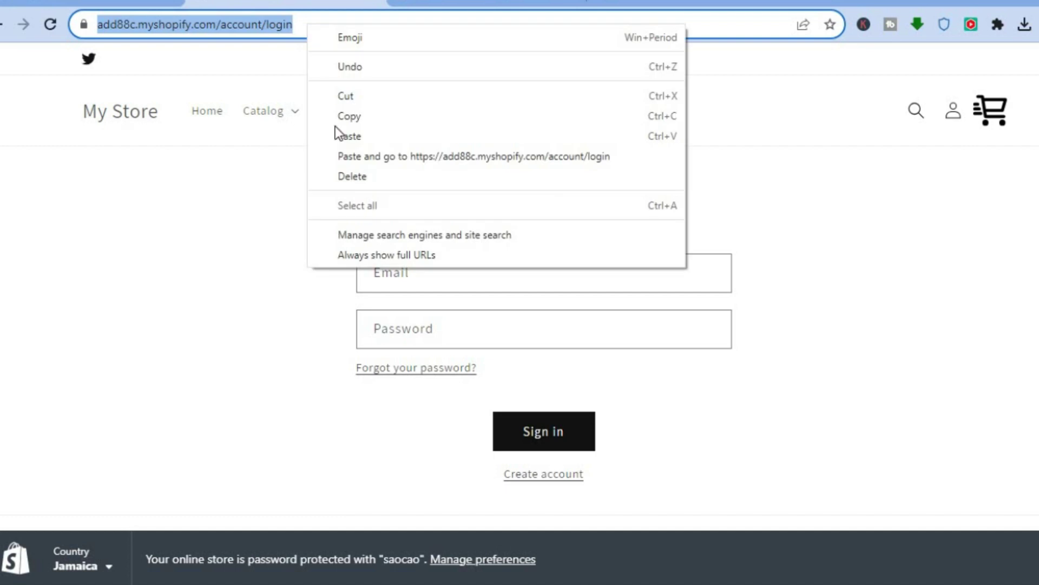
{"action": "left_click", "coordinate": [330, 116]}
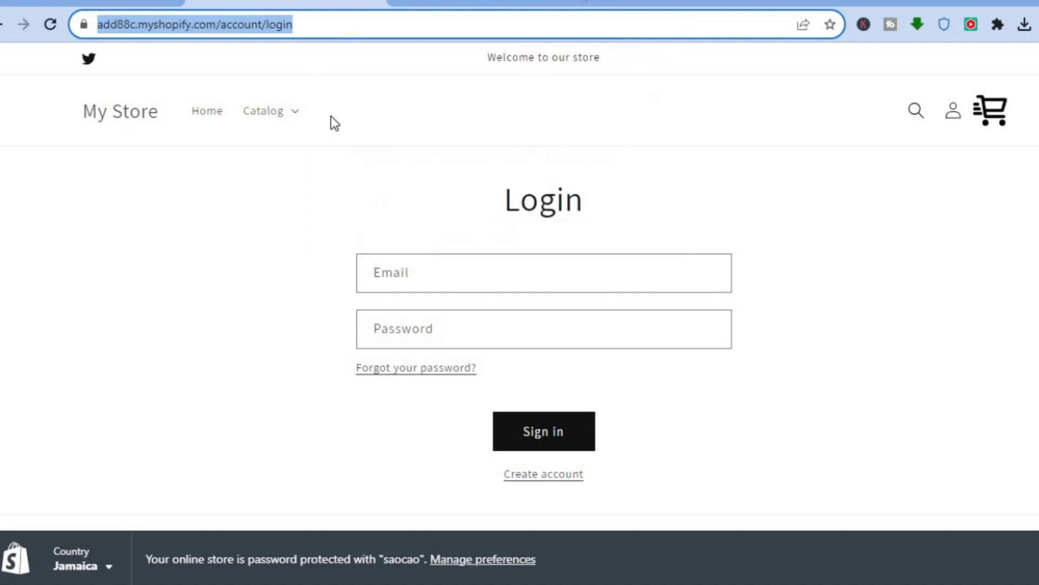
{"action": "left_click", "coordinate": [107, 3]}
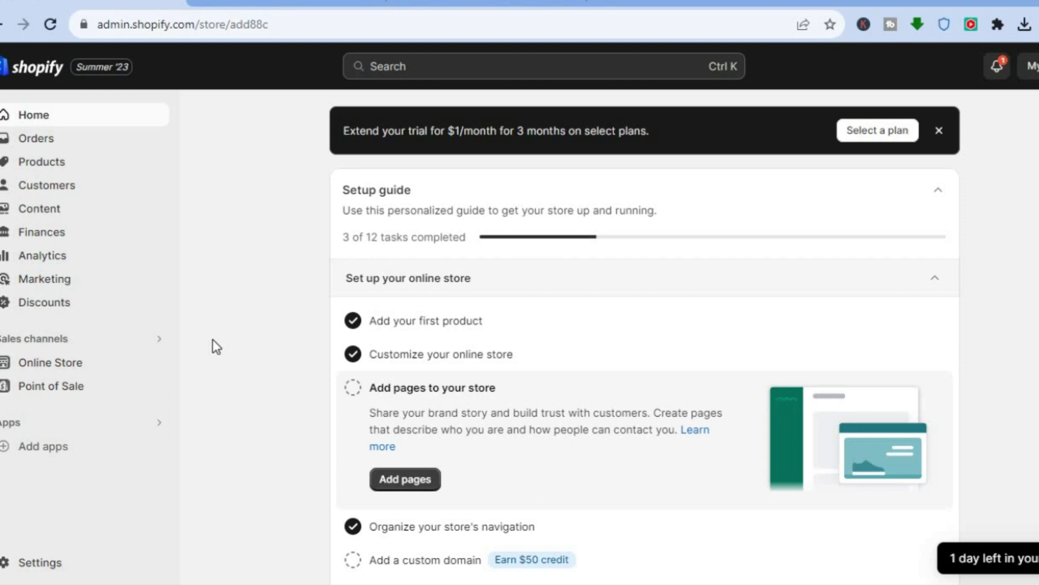
Step: Open Online Store > Themes and customize the current Dawn theme
{"action": "left_click", "coordinate": [80, 370]}
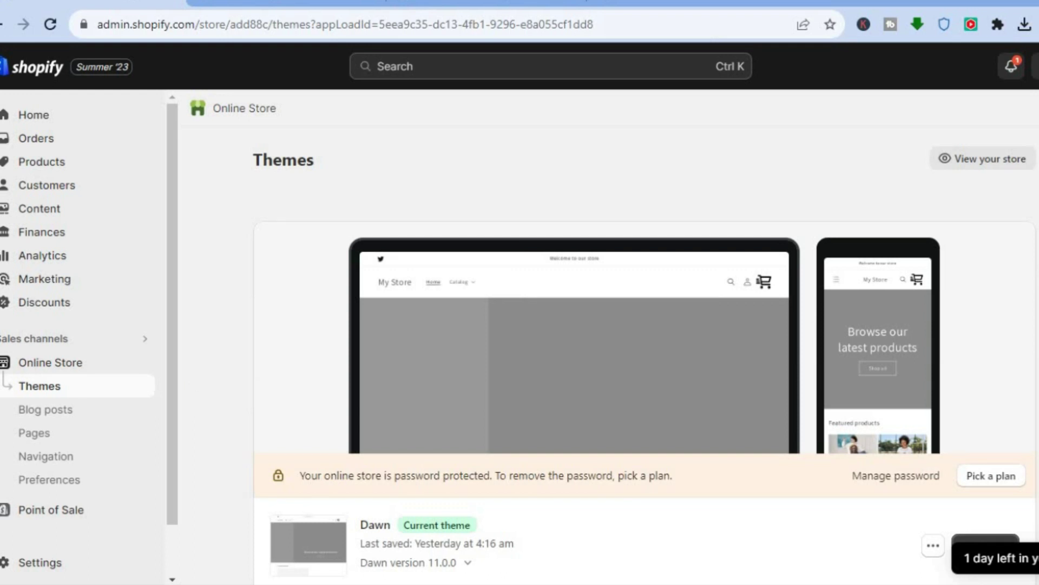
{"action": "scroll", "coordinate": [1022, 451], "scroll_direction": "down", "scroll_amount": 2}
{"action": "left_click", "coordinate": [990, 433]}
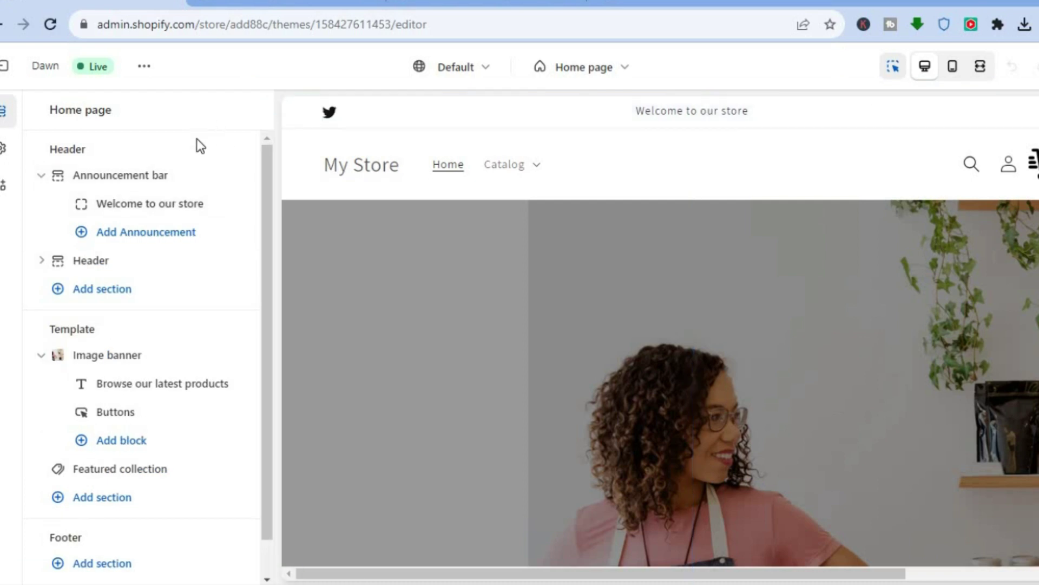
Step: Add a new announcement and set its text to 'SIGN IN'
{"action": "left_click", "coordinate": [140, 236]}
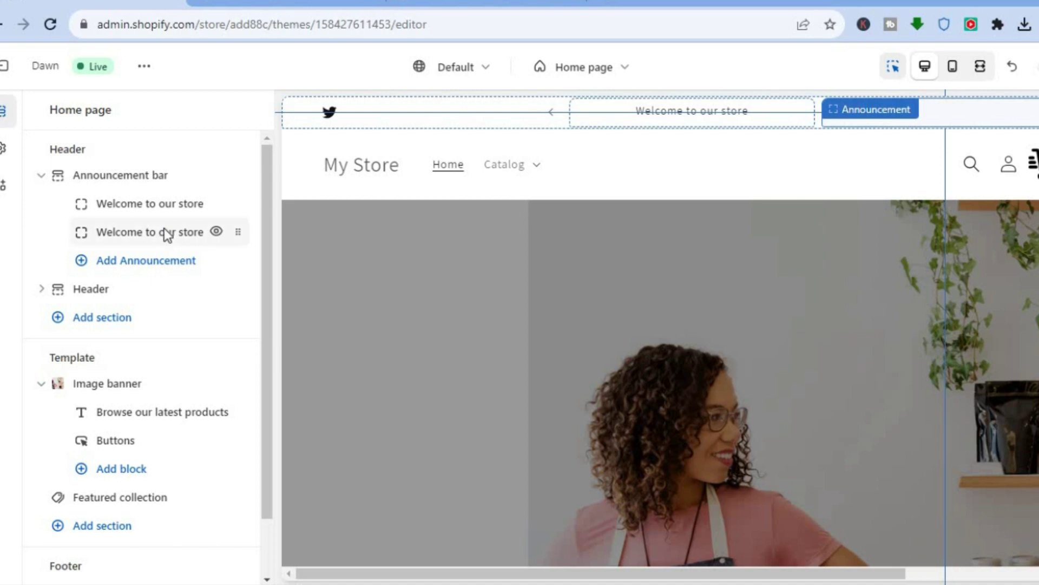
{"action": "left_click", "coordinate": [166, 234]}
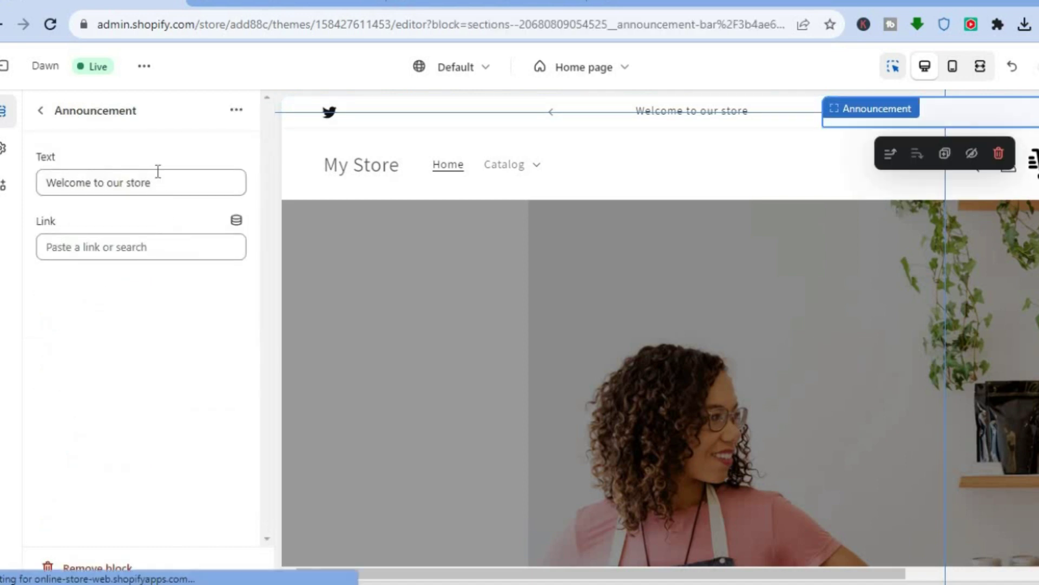
{"action": "left_click_drag", "start_coordinate": [161, 183], "coordinate": [33, 191]}
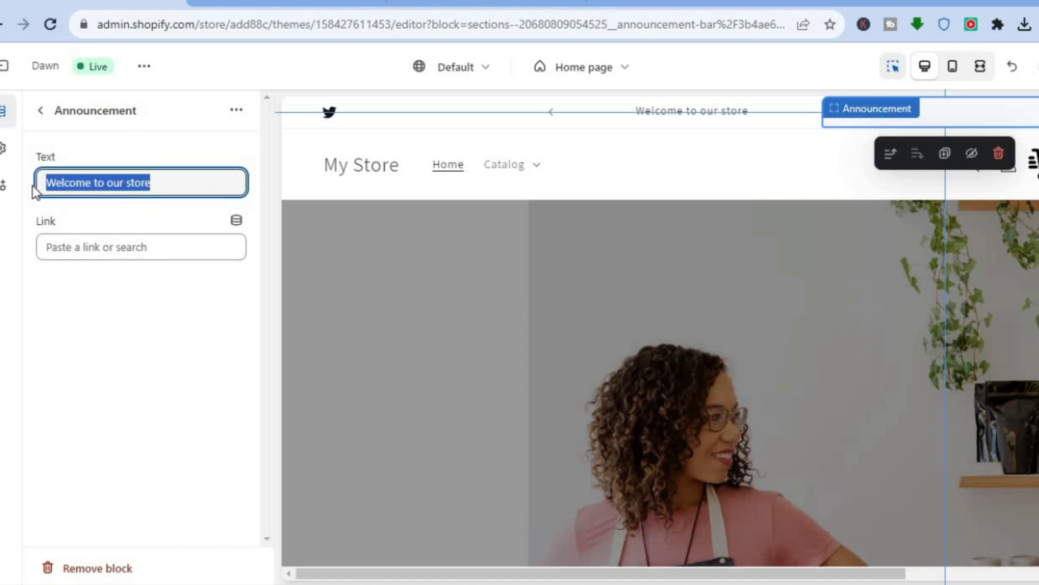
{"action": "type", "text": "LOG"}
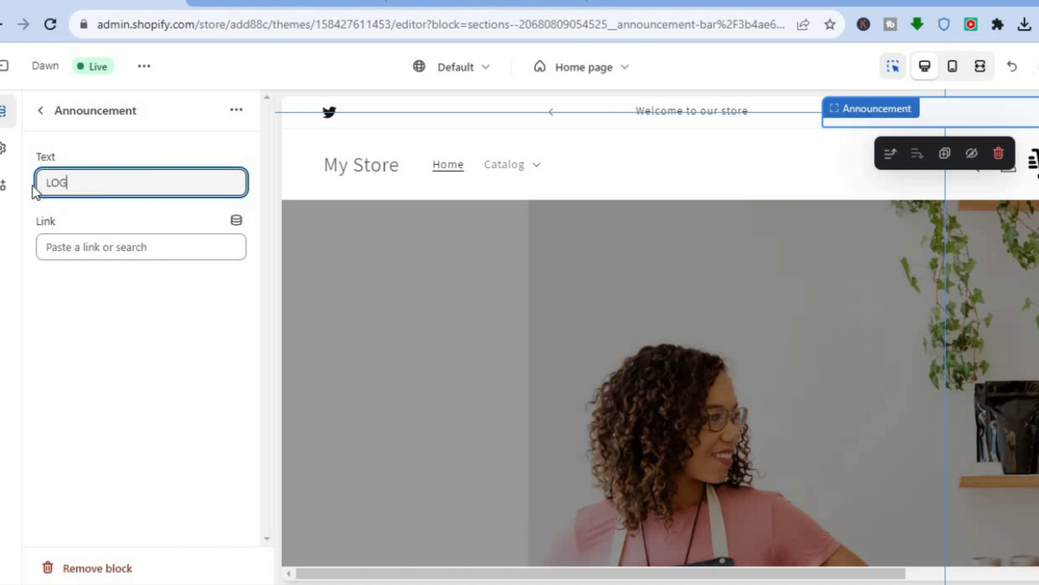
{"action": "key", "text": "BackSpace"}
{"action": "key", "text": "BackSpace"}
{"action": "key", "text": "BackSpace"}
{"action": "type", "text": "SIGN IN"}
Step: Paste the copied /account/login address as the announcement's link, then return to the section list
{"action": "left_click", "coordinate": [118, 246]}
{"action": "right_click", "coordinate": [117, 245]}
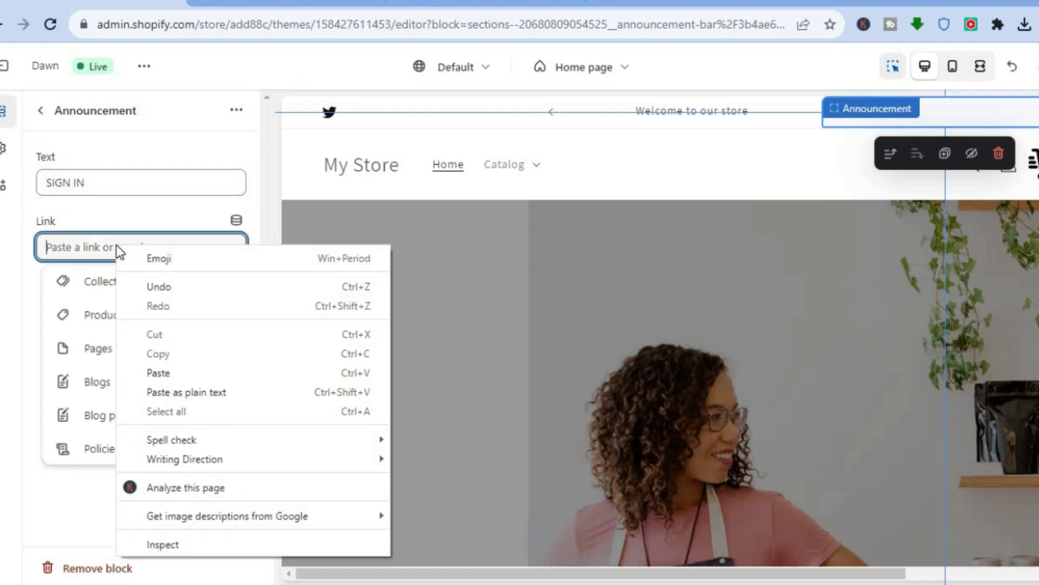
{"action": "left_click", "coordinate": [158, 373]}
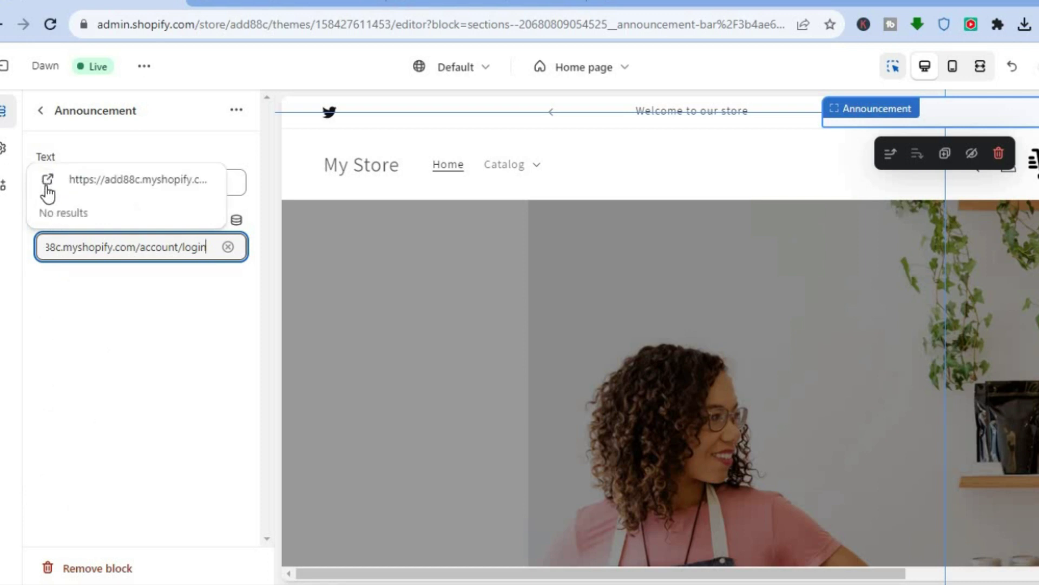
{"action": "left_click", "coordinate": [48, 184]}
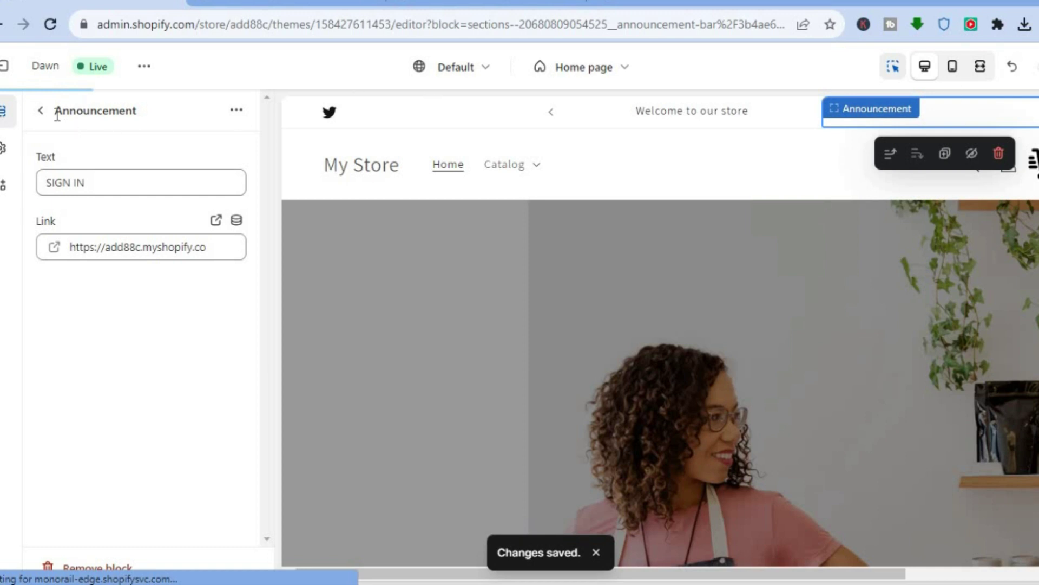
{"action": "left_click", "coordinate": [41, 110]}
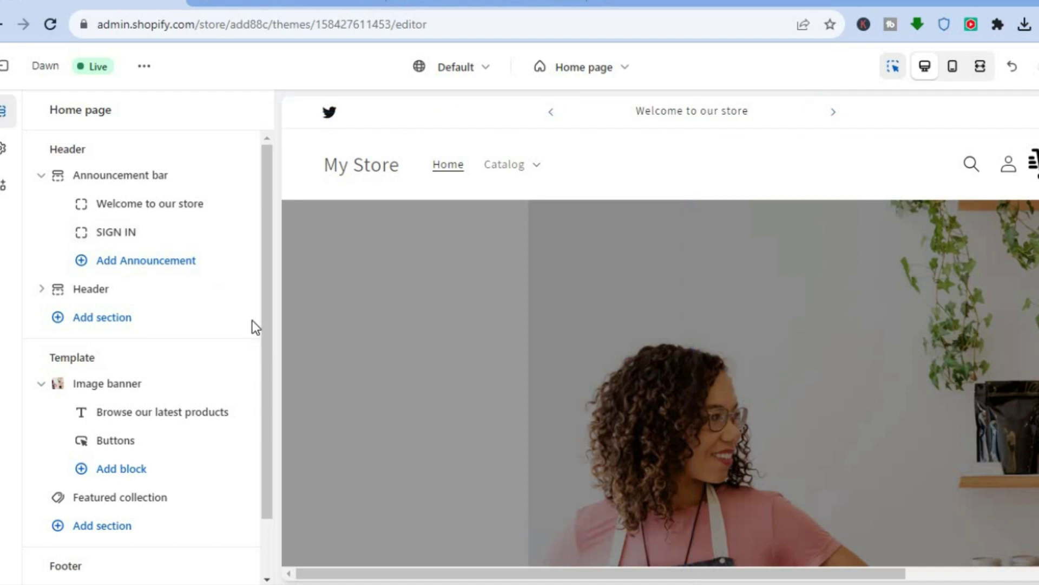
Step: Turn on announcement auto-rotation every 3 seconds, then view the storefront login page
{"action": "left_click", "coordinate": [132, 182]}
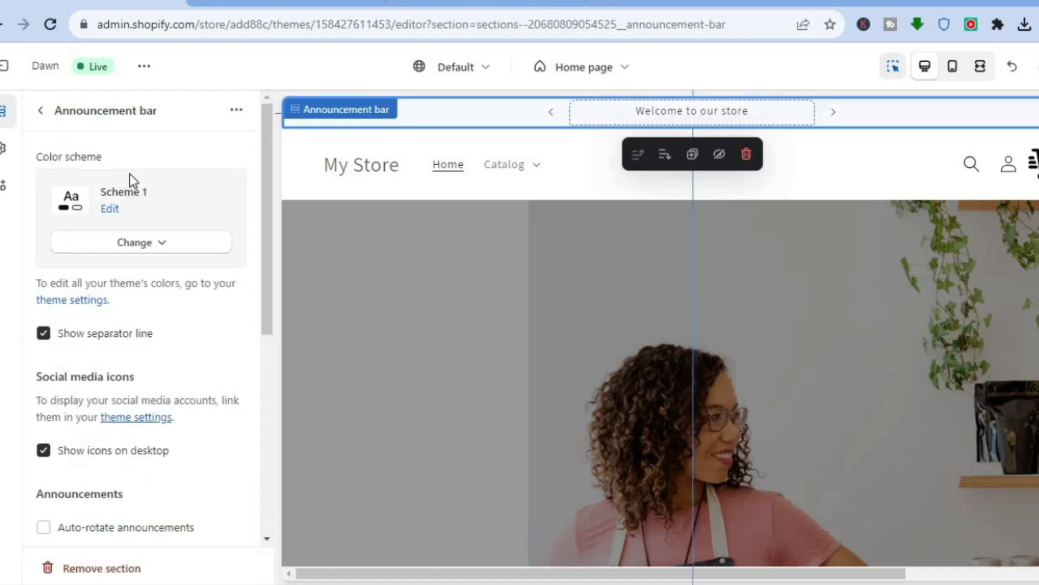
{"action": "left_click_drag", "start_coordinate": [269, 216], "coordinate": [245, 362]}
{"action": "scroll", "coordinate": [242, 355], "scroll_direction": "down", "scroll_amount": 1}
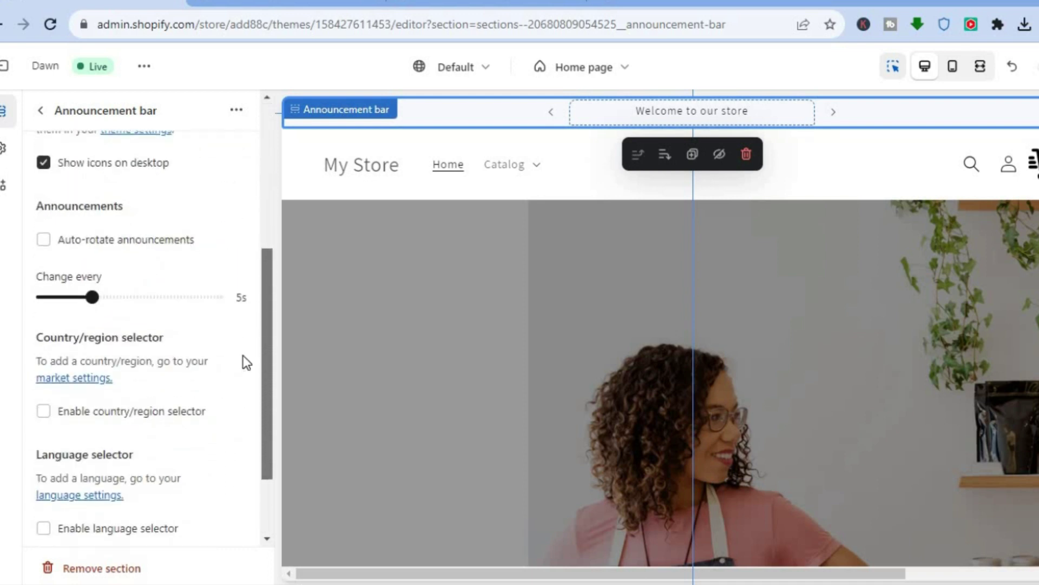
{"action": "left_click", "coordinate": [42, 240]}
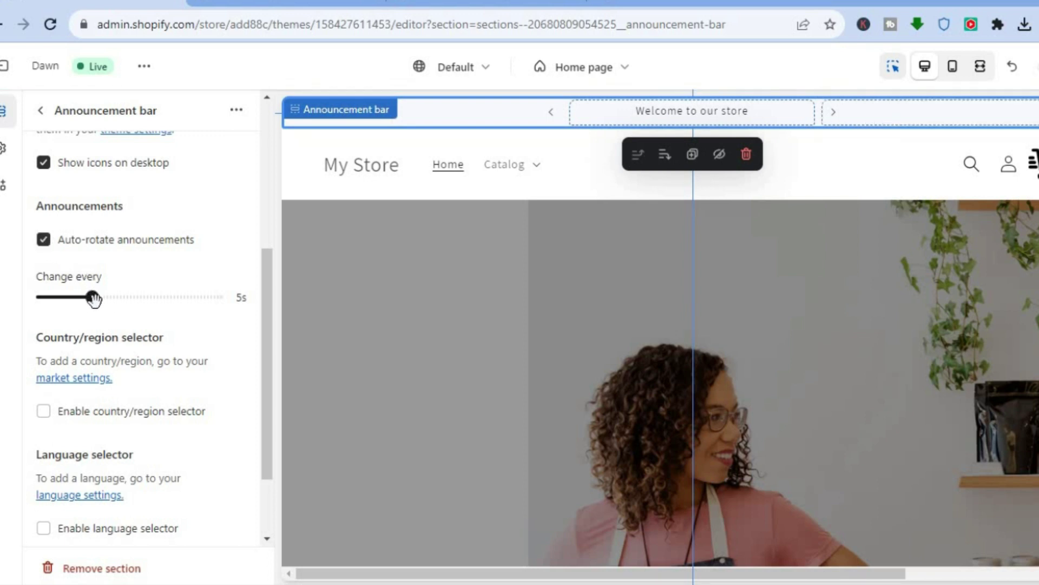
{"action": "left_click_drag", "start_coordinate": [92, 298], "coordinate": [43, 298]}
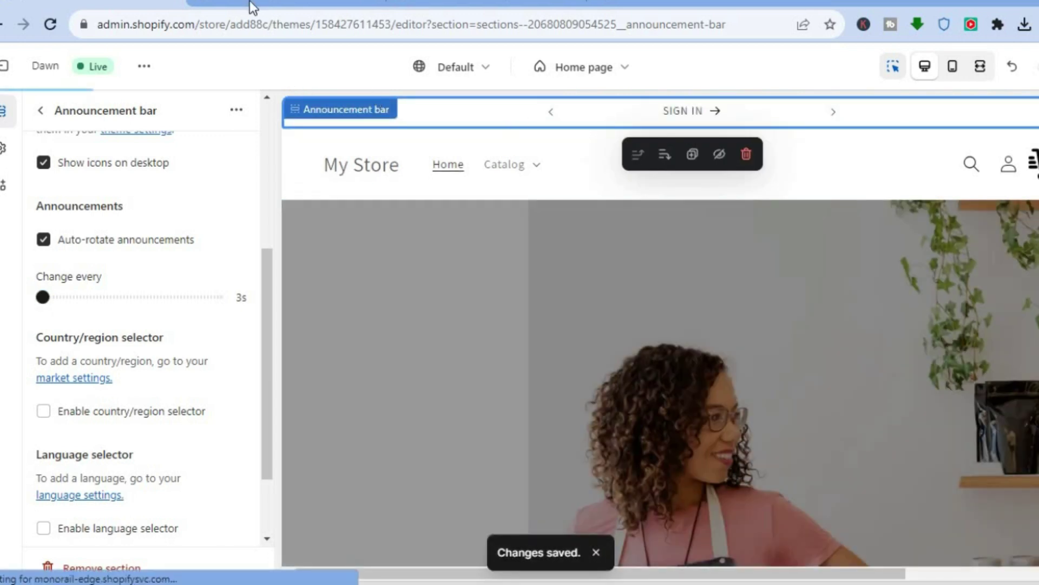
{"action": "left_click", "coordinate": [249, 1]}
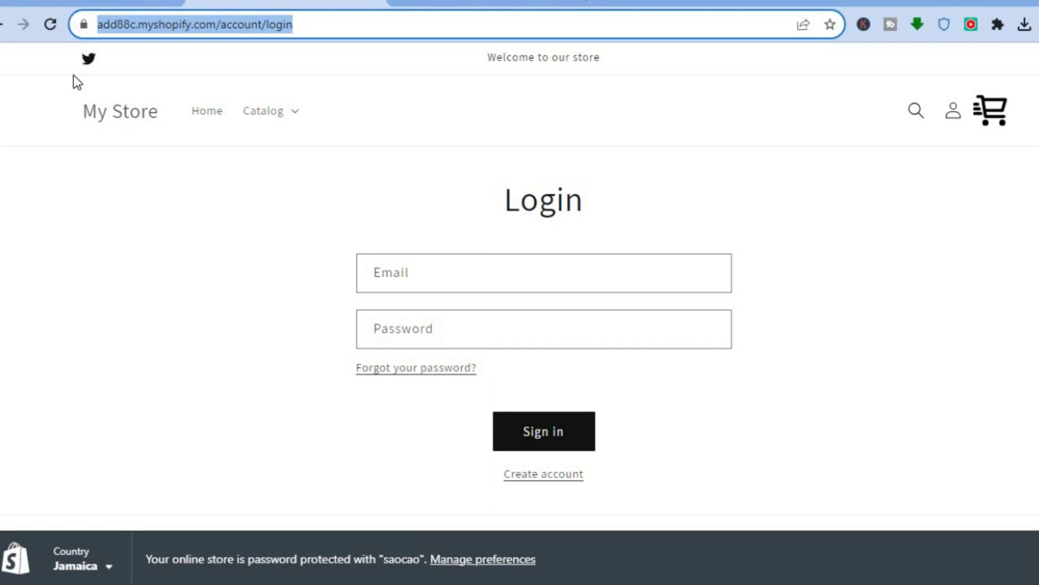
Step: From the storefront home, follow the SIGN IN announcement to the login page and return home
{"action": "left_click", "coordinate": [105, 109]}
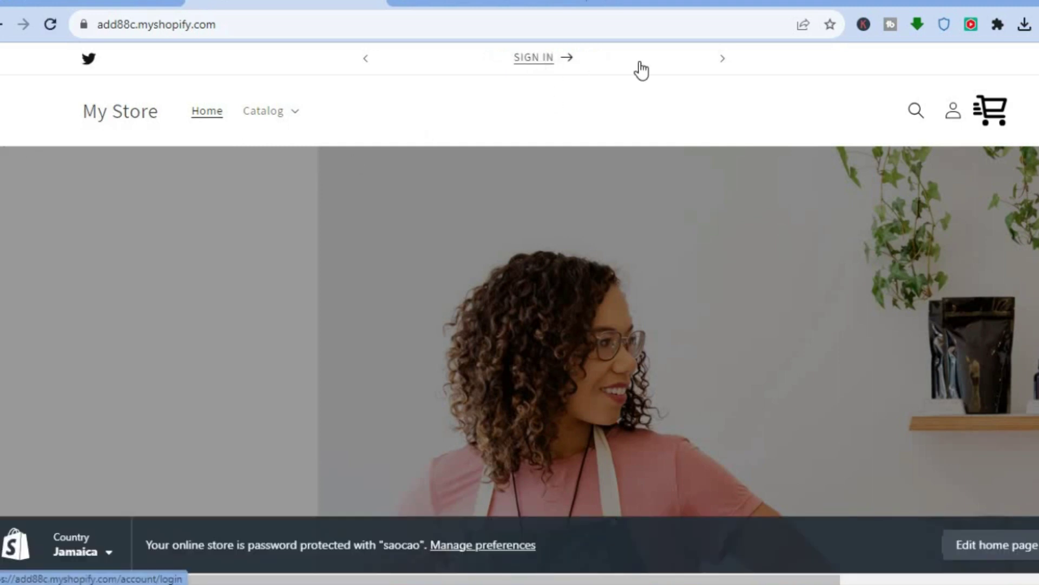
{"action": "left_click", "coordinate": [532, 57]}
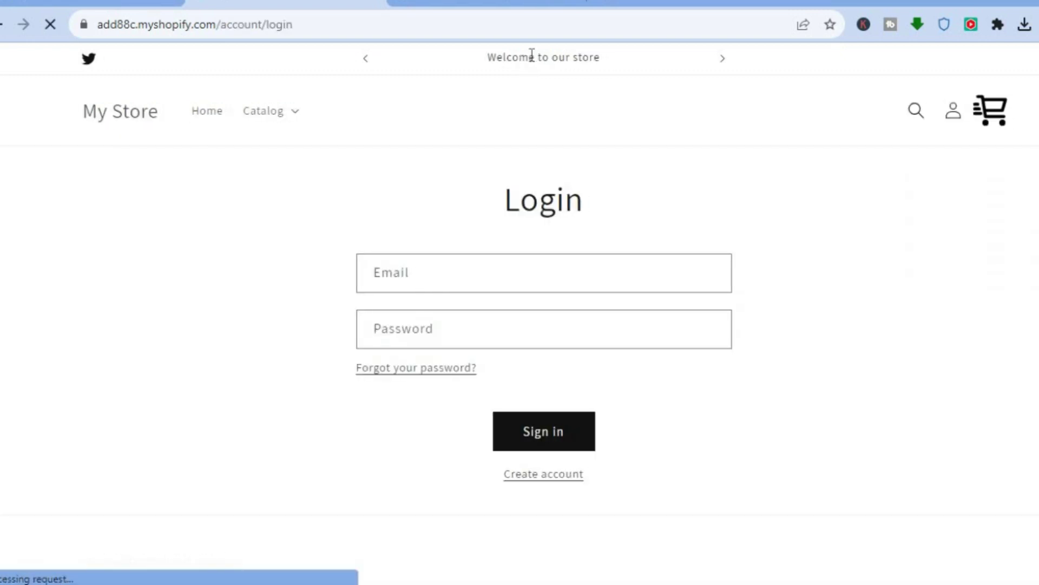
{"action": "left_click", "coordinate": [130, 123]}
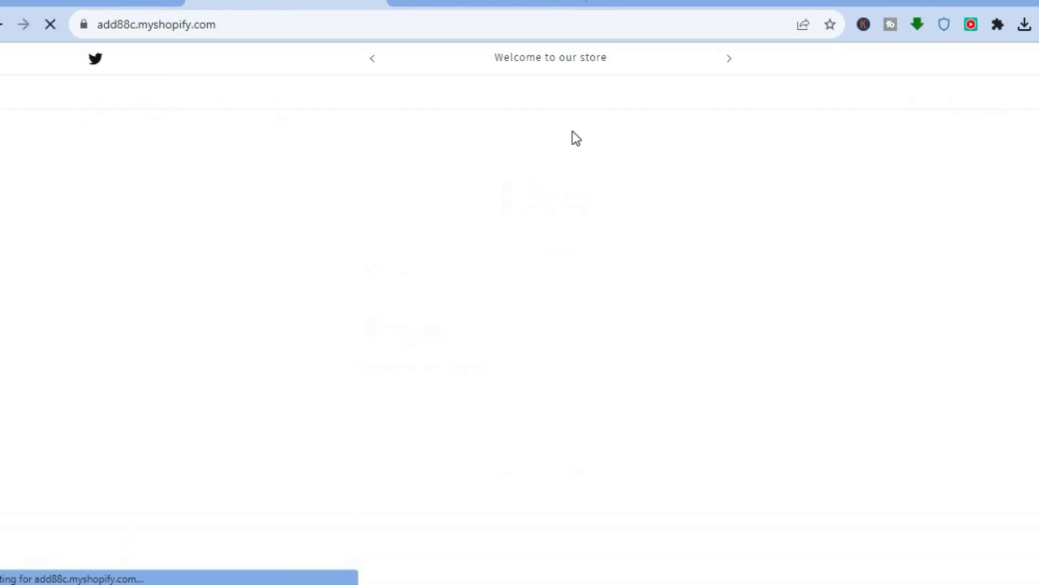